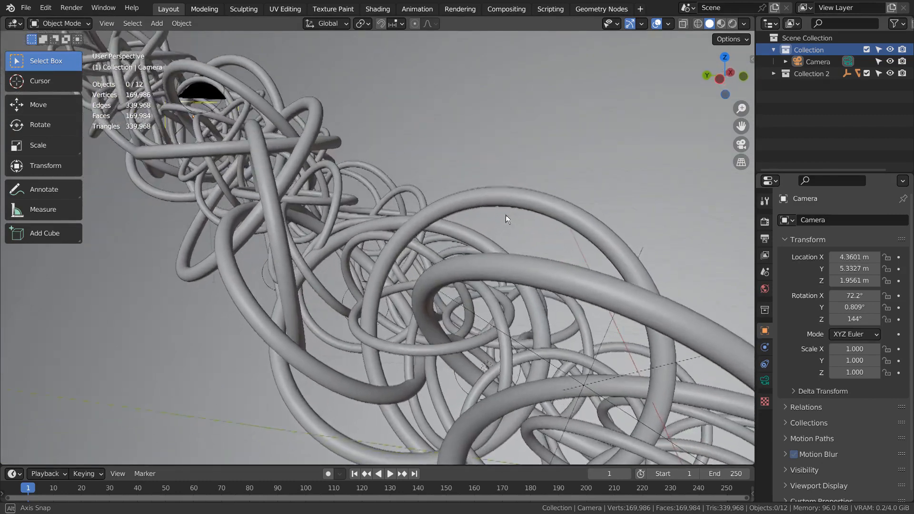
# Step: Select the camera among the tangled rings and look at the scene through it
pyautogui.scroll(-5, 481, 207)
pyautogui.moveTo(415, 261); pyautogui.dragTo(546, 290, button='middle')
pyautogui.scroll(3, 553, 288)
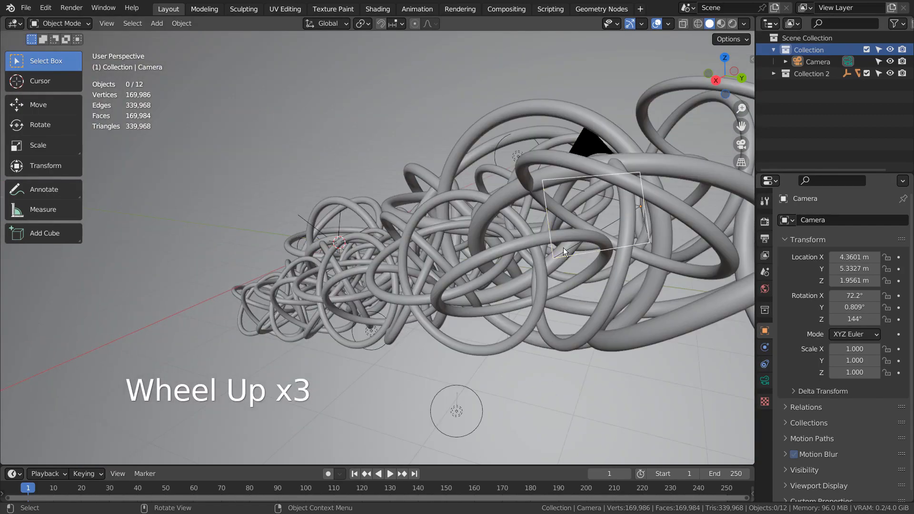
pyautogui.click(582, 141)
pyautogui.moveTo(582, 141); pyautogui.dragTo(733, 296, button='middle')
pyautogui.press('KP_Decimal')
pyautogui.press('KP_0')
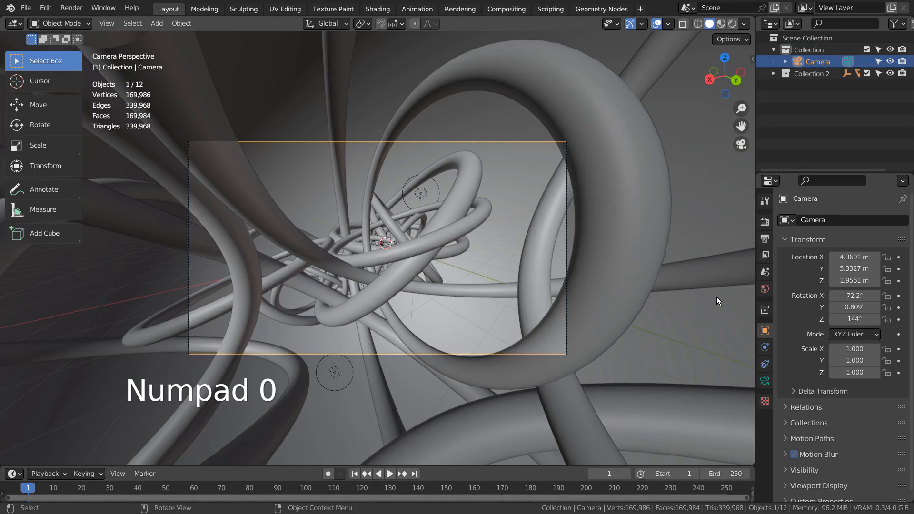
# Step: Set the camera's focal length to 12 mm
pyautogui.click(765, 380)
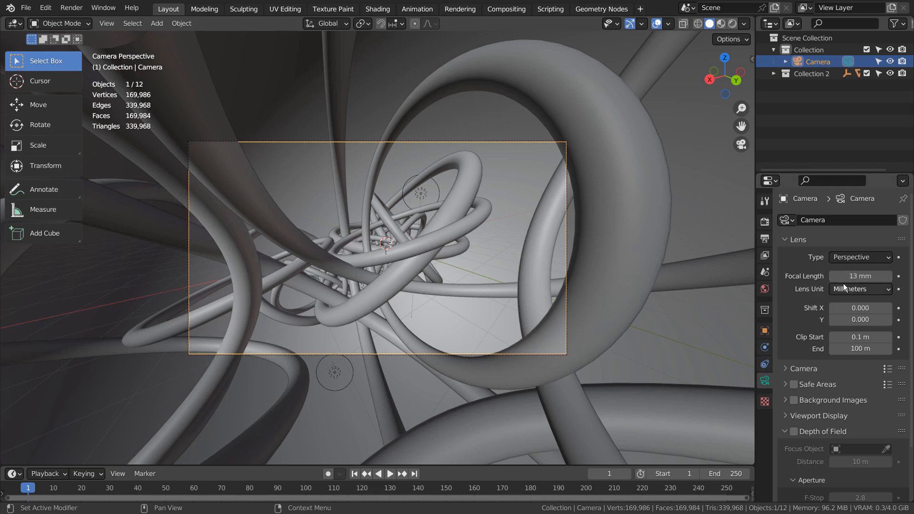
pyautogui.moveTo(850, 281); pyautogui.dragTo(874, 277)
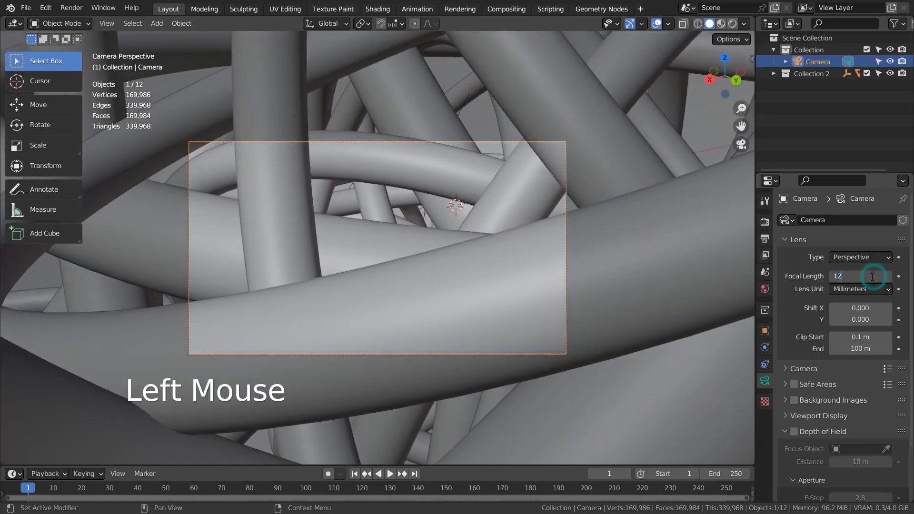
pyautogui.press('Return')
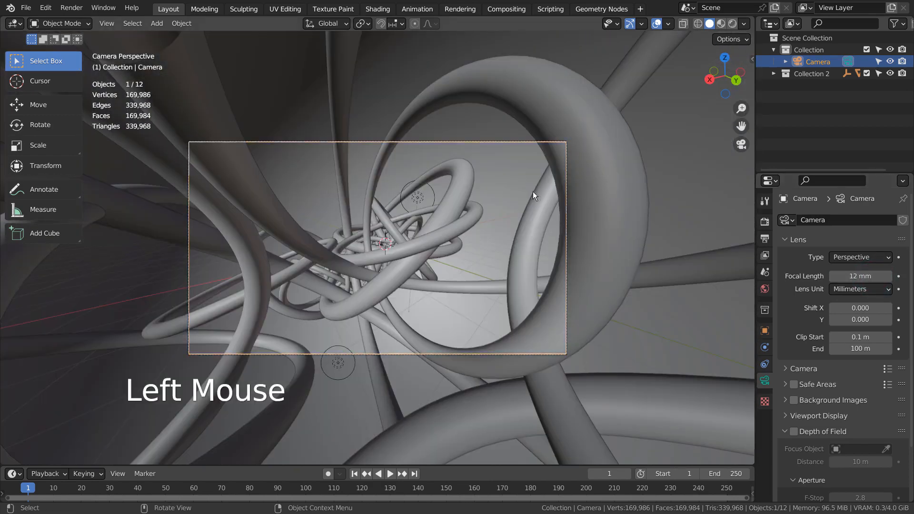
# Step: Leave the camera view and hide the BezierCircle.001 and BezierCircle.002 meshes of Collection 2 in the viewport
pyautogui.doubleClick(449, 220)
pyautogui.moveTo(449, 220); pyautogui.dragTo(530, 321, button='middle')
pyautogui.scroll(-6, 579, 321)
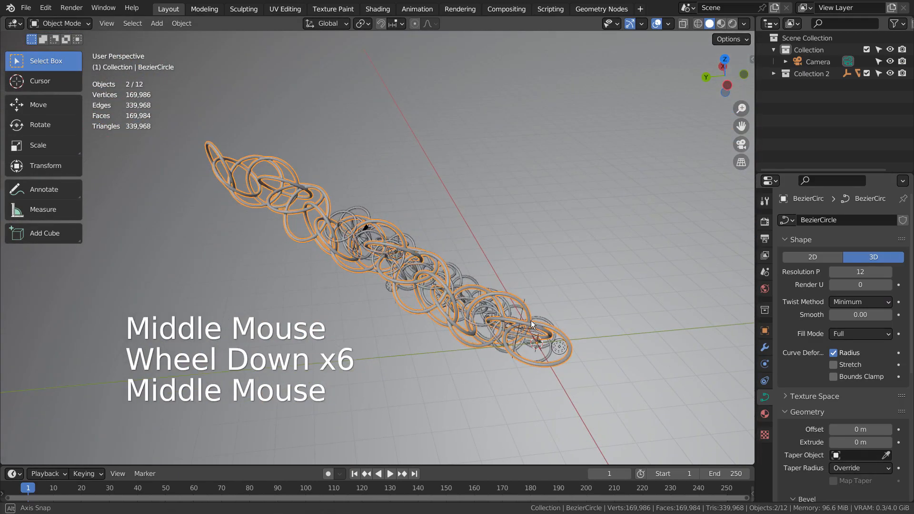
pyautogui.click(776, 50)
pyautogui.click(775, 63)
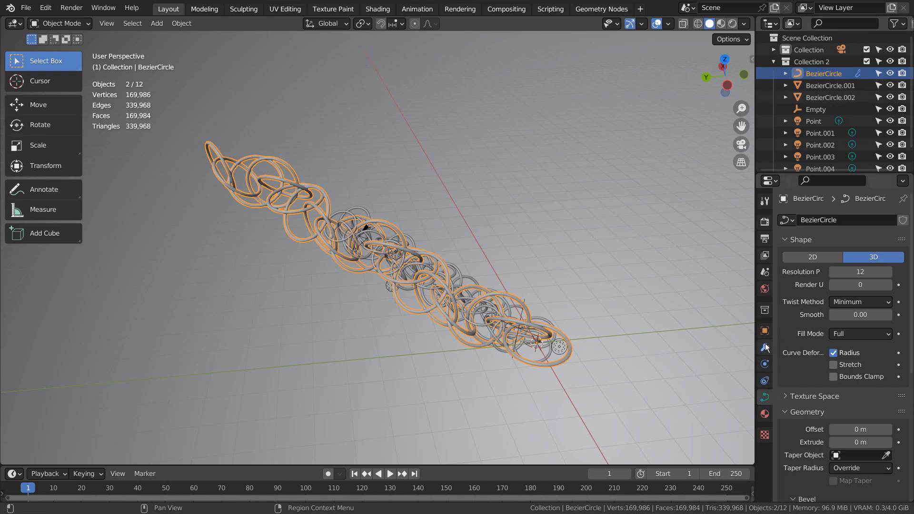
pyautogui.click(890, 85)
pyautogui.click(890, 97)
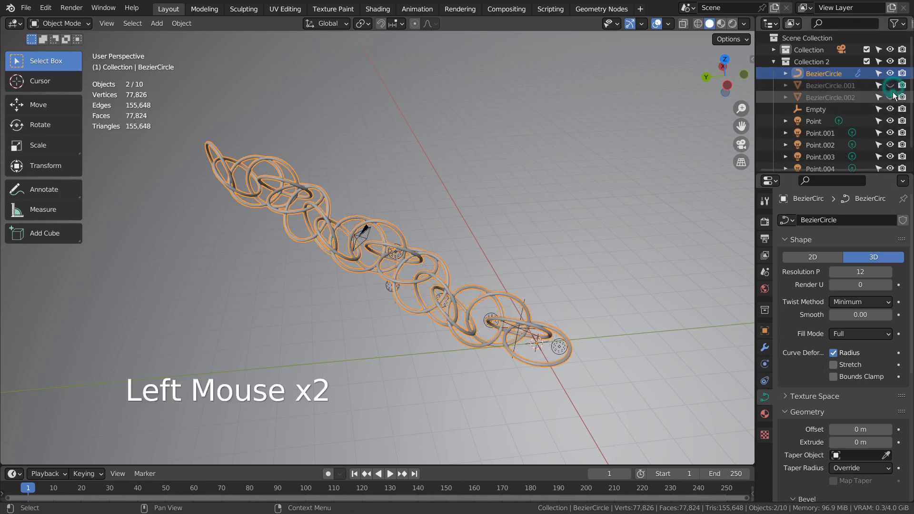
# Step: Hide the large background sphere surrounding the ring chain
pyautogui.moveTo(352, 286); pyautogui.dragTo(610, 258, button='middle')
pyautogui.scroll(-6, 525, 355)
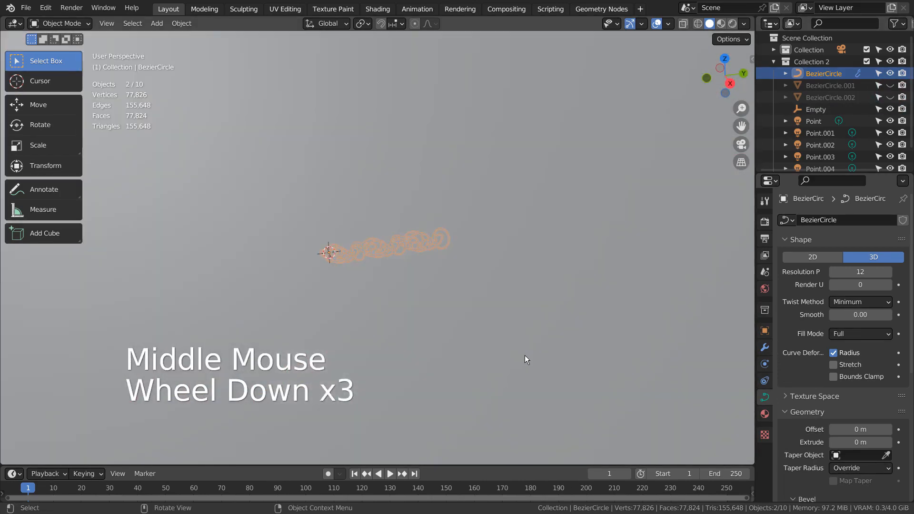
pyautogui.click(493, 257)
pyautogui.scroll(-2, 508, 269)
pyautogui.press('h')
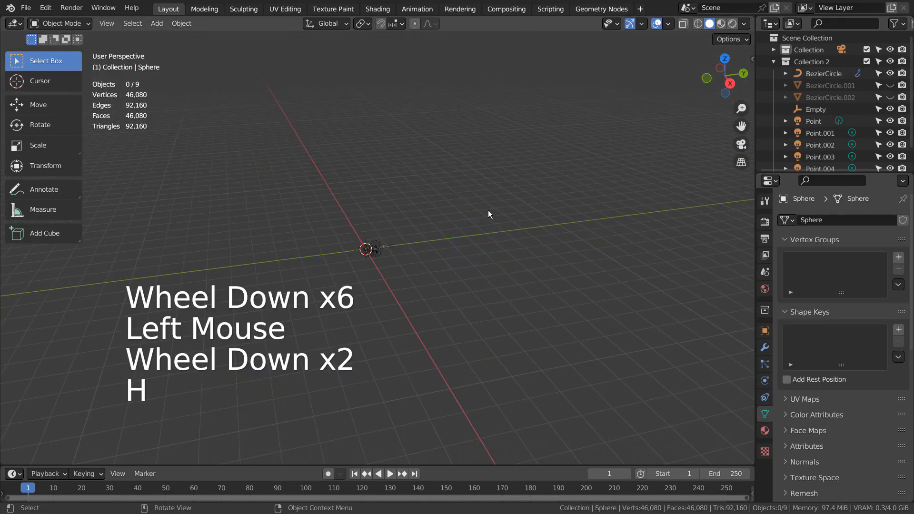
# Step: Select the BezierCircle ring chain and turn off the viewport display of its Array and Subdivision modifiers
pyautogui.scroll(6, 444, 296)
pyautogui.click(456, 261)
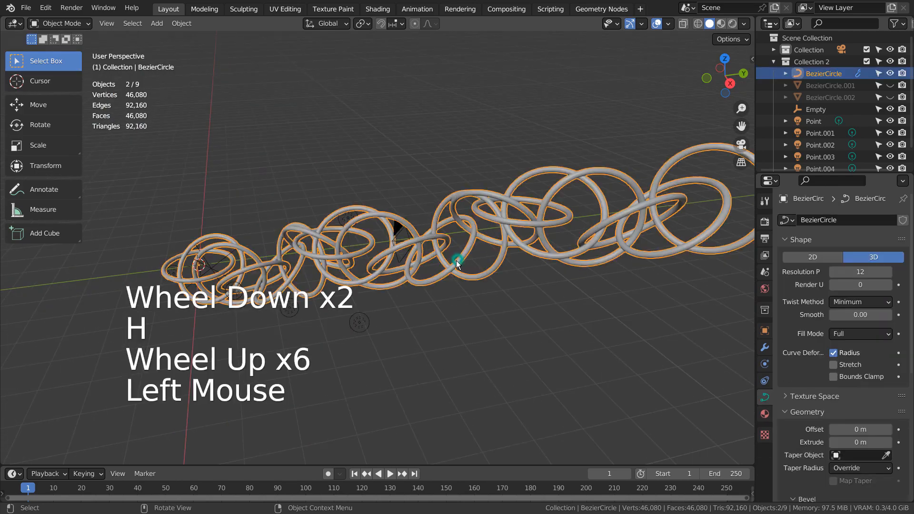
pyautogui.moveTo(456, 261); pyautogui.dragTo(651, 282, button='middle')
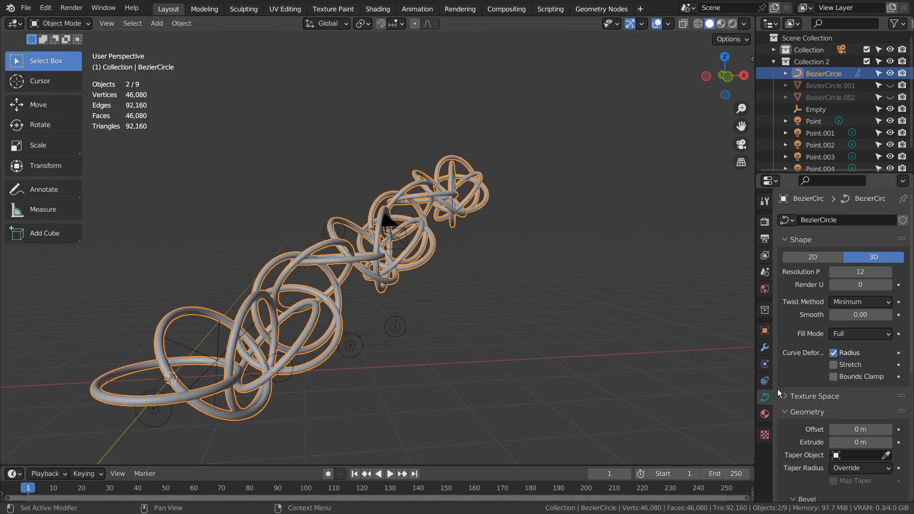
pyautogui.click(765, 347)
pyautogui.hotkey('ctrl', 'space')
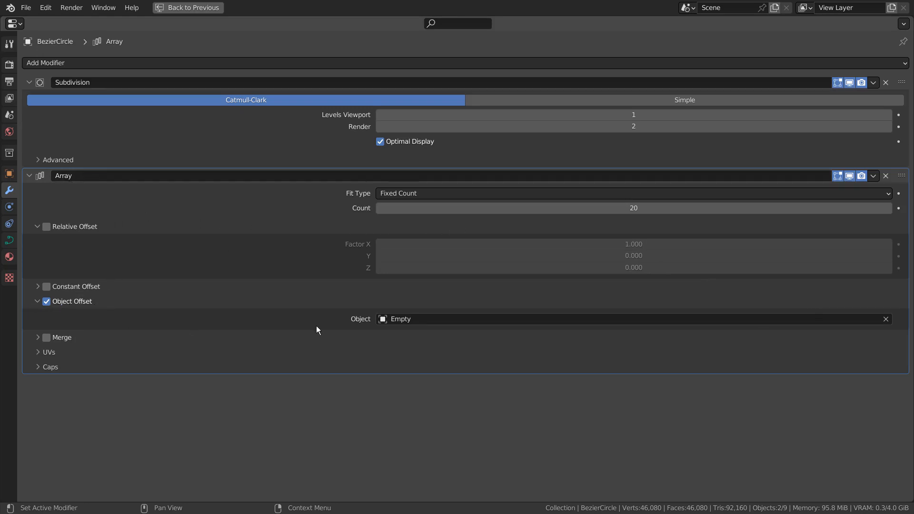
pyautogui.click(850, 177)
pyautogui.click(850, 82)
pyautogui.hotkey('ctrl', 'space')
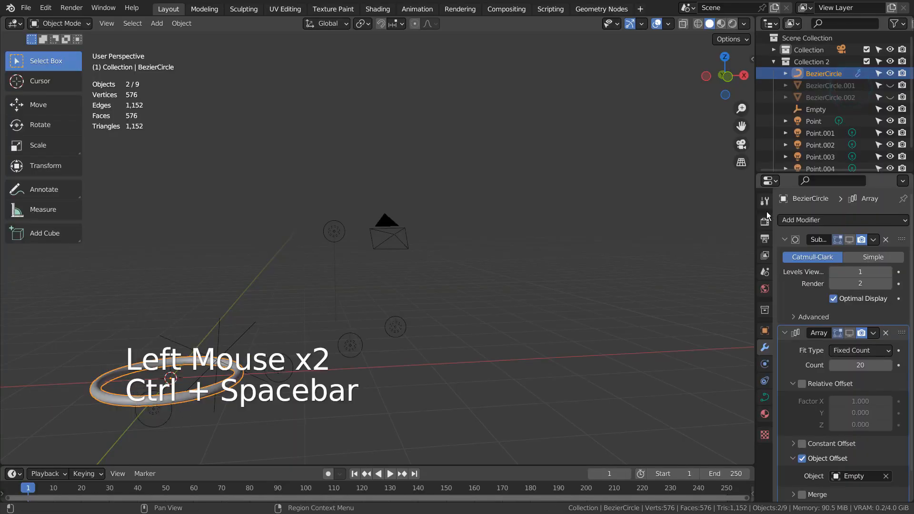
# Step: Frame the single ring and review its curve shape, geometry and bevel settings
pyautogui.moveTo(170, 419); pyautogui.dragTo(405, 398, button='middle')
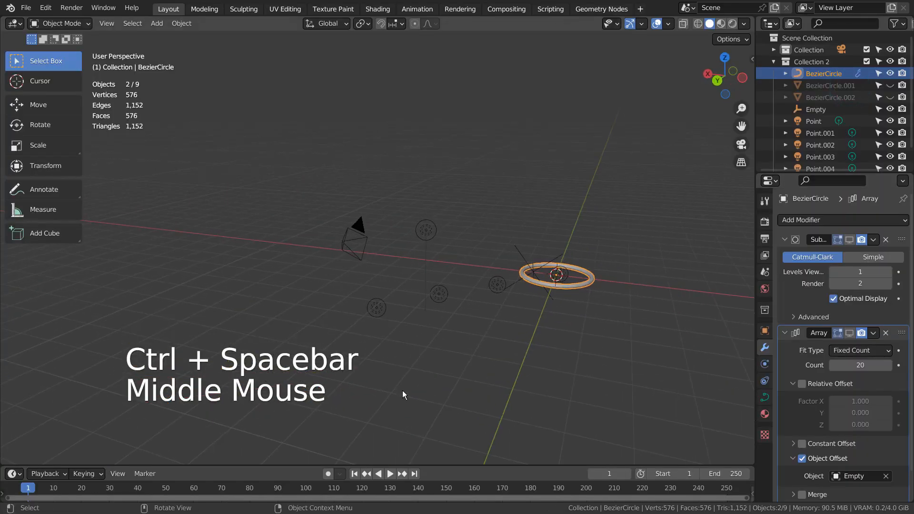
pyautogui.press('KP_Decimal')
pyautogui.moveTo(578, 283); pyautogui.dragTo(352, 243, button='middle')
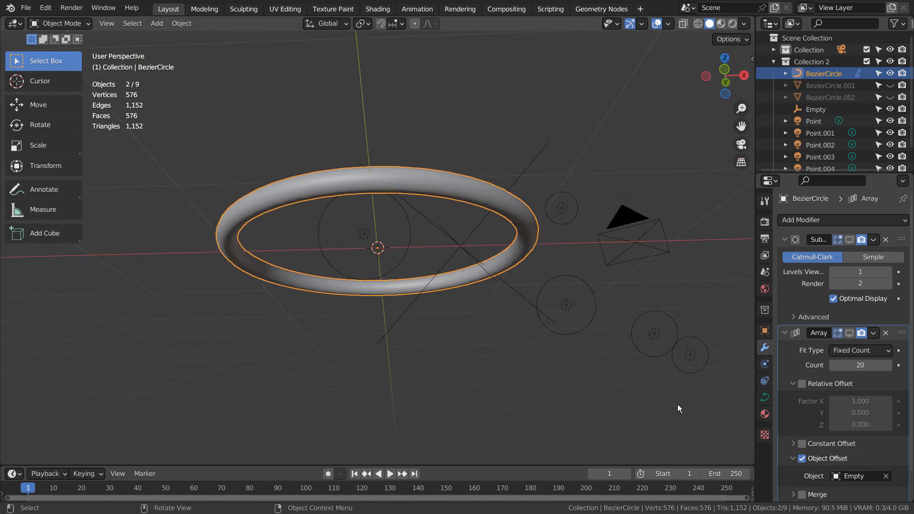
pyautogui.click(764, 396)
pyautogui.hotkey('ctrl', 'space')
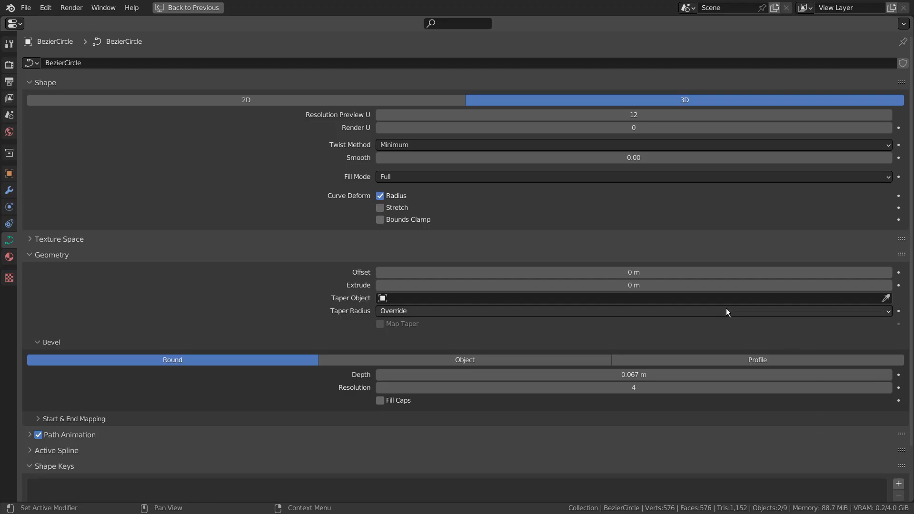
pyautogui.click(633, 386)
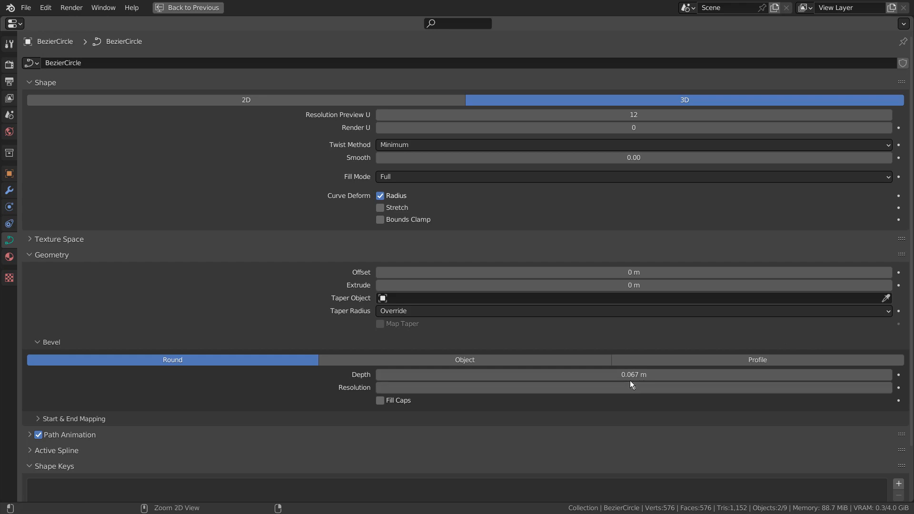
pyautogui.hotkey('ctrl', 'space')
# Step: Reduce the ring's bevel depth to 0 m, and undo that change
pyautogui.click(472, 211)
pyautogui.moveTo(472, 211); pyautogui.dragTo(587, 318, button='middle')
pyautogui.scroll(-2, 855, 441)
pyautogui.scroll(-3, 855, 441)
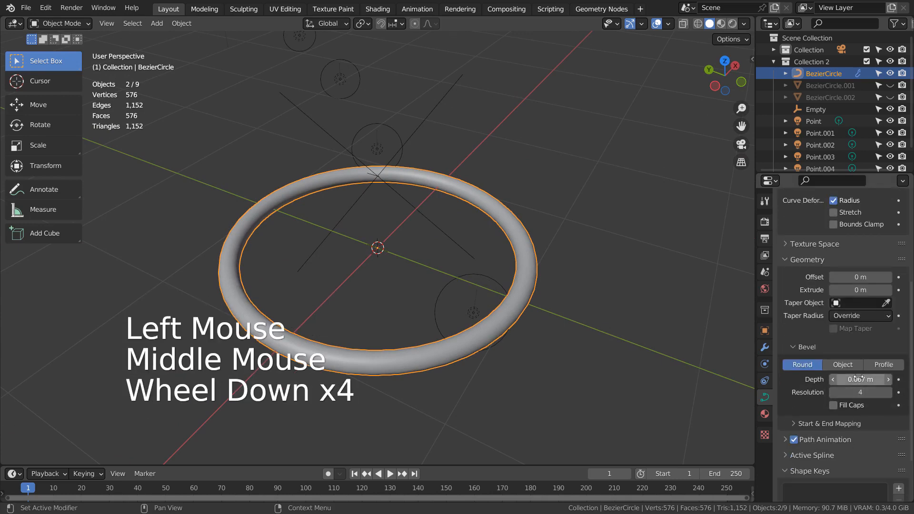
pyautogui.moveTo(859, 379); pyautogui.dragTo(838, 379)
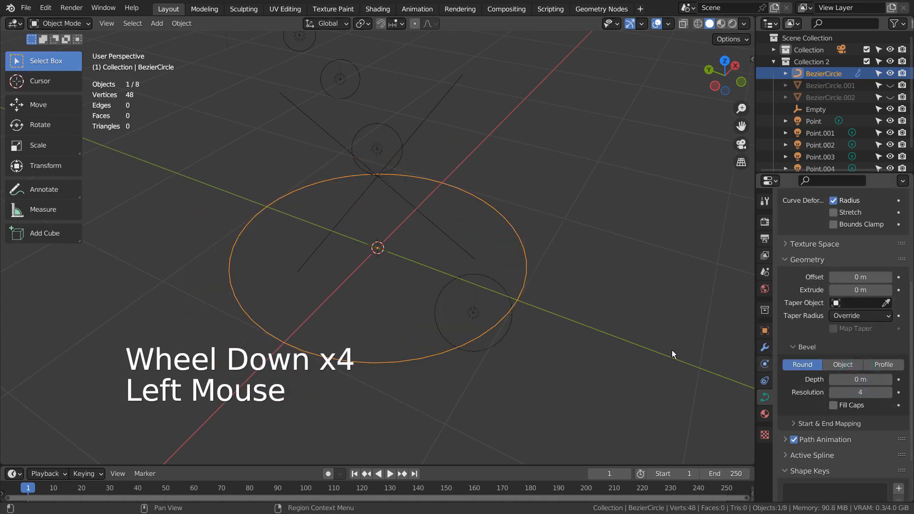
pyautogui.hotkey('ctrl', 'z')
pyautogui.hotkey('shift', 'a')
pyautogui.moveTo(481, 120)
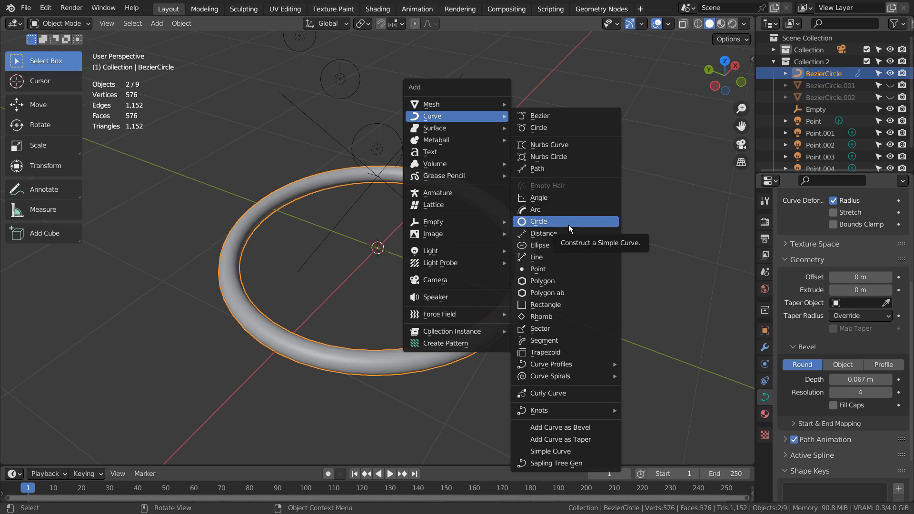
pyautogui.click(690, 236)
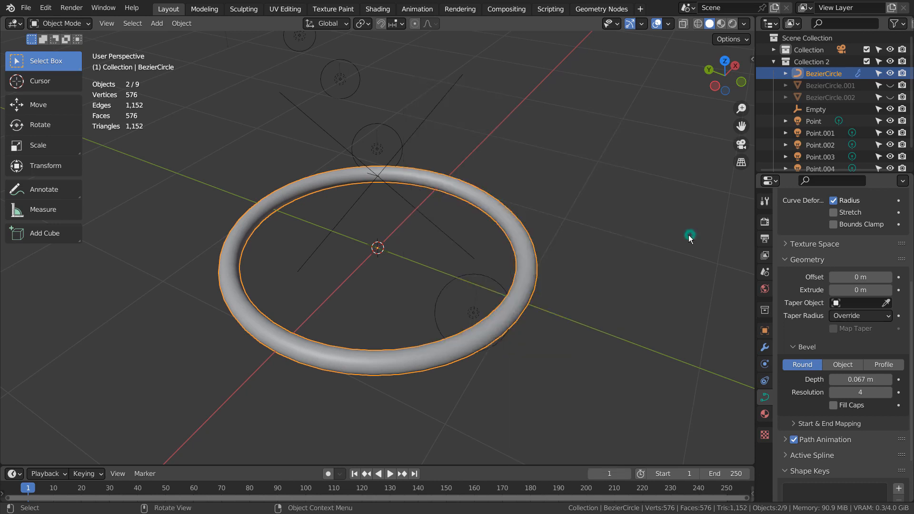
pyautogui.click(533, 285)
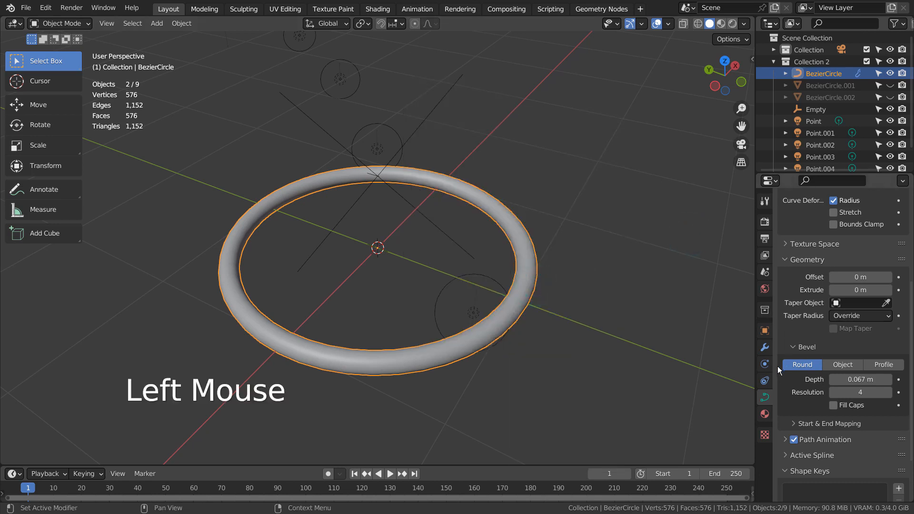
# Step: Turn the viewport display of the ring's Subdivision and Array modifiers back on
pyautogui.click(764, 348)
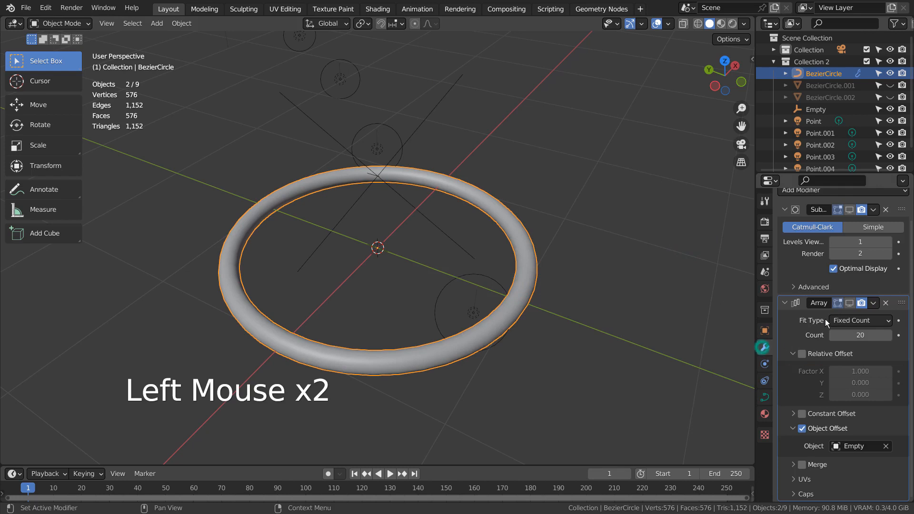
pyautogui.scroll(3, 854, 246)
pyautogui.click(851, 239)
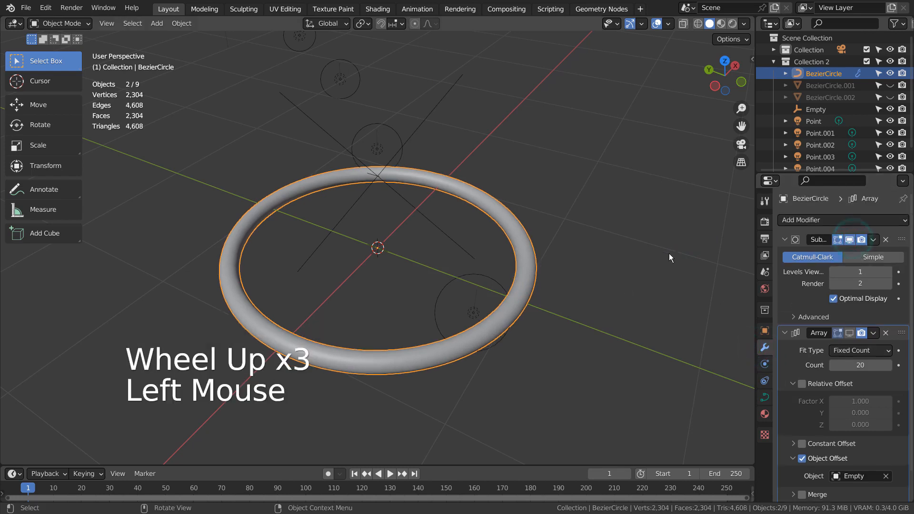
pyautogui.click(850, 333)
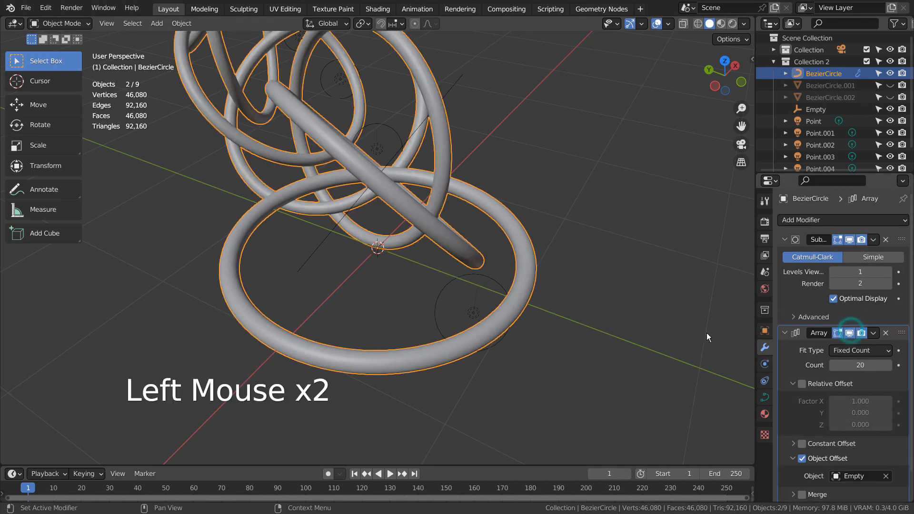
# Step: Select the Empty that drives the array's object offset and review its location and rotation values
pyautogui.moveTo(706, 333); pyautogui.dragTo(690, 348, button='middle')
pyautogui.scroll(-2, 837, 437)
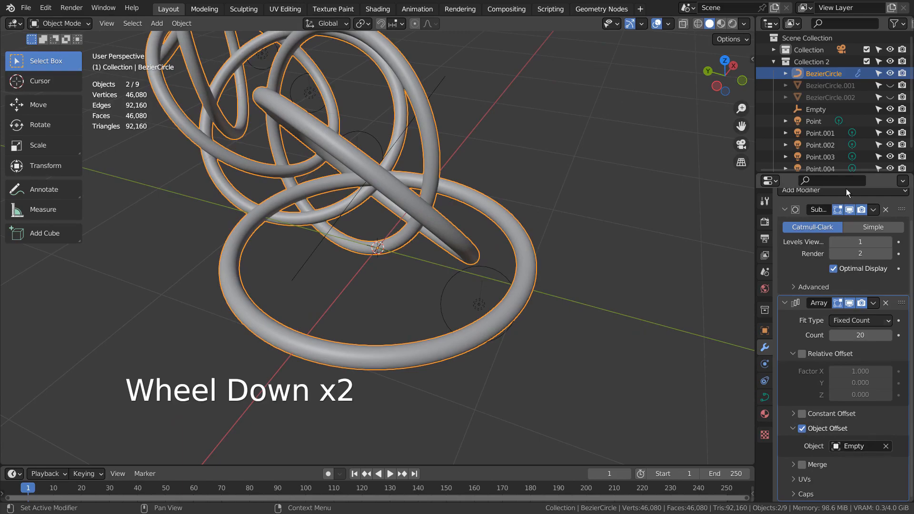
pyautogui.click(815, 110)
pyautogui.hotkey('ctrl', 'space')
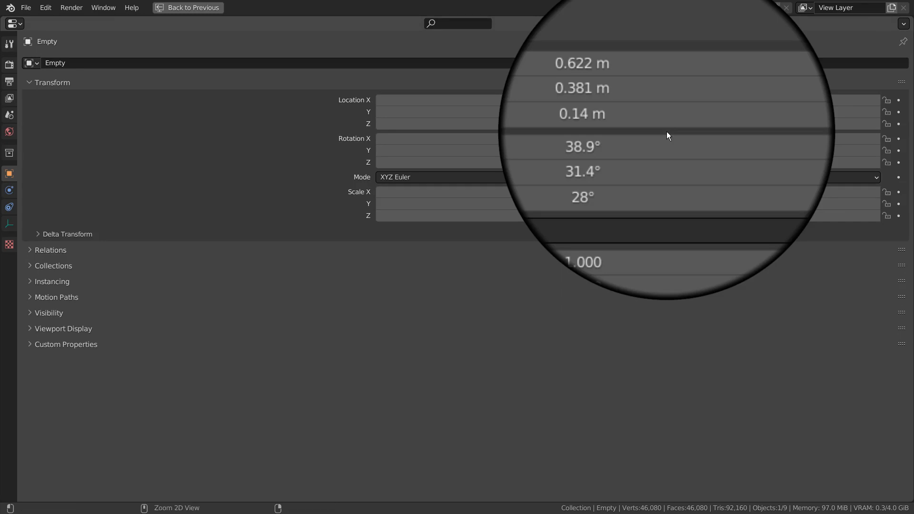
pyautogui.hotkey('ctrl', 'space')
# Step: Make the BezierCircle.001 mesh visible in the viewport again and select it
pyautogui.moveTo(617, 224); pyautogui.dragTo(512, 122, button='middle')
pyautogui.click(512, 121)
pyautogui.scroll(-7, 581, 177)
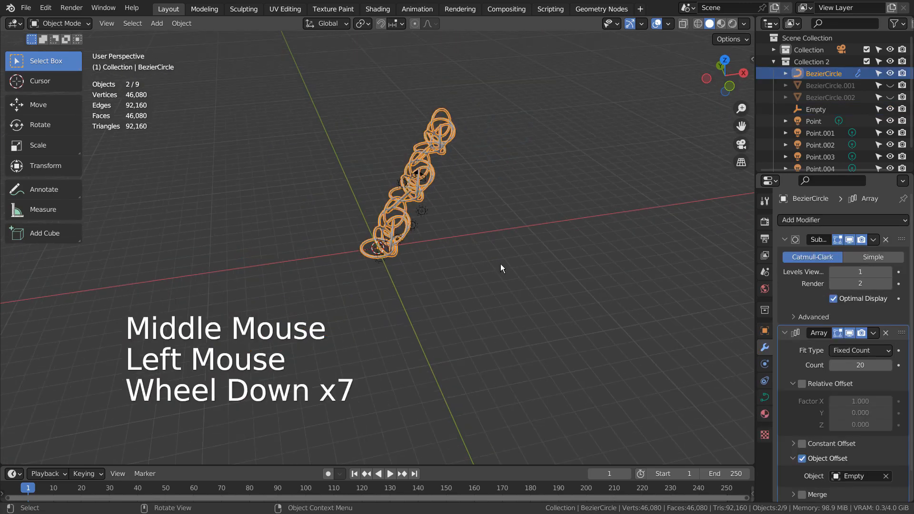
pyautogui.moveTo(501, 264); pyautogui.dragTo(446, 268, button='middle')
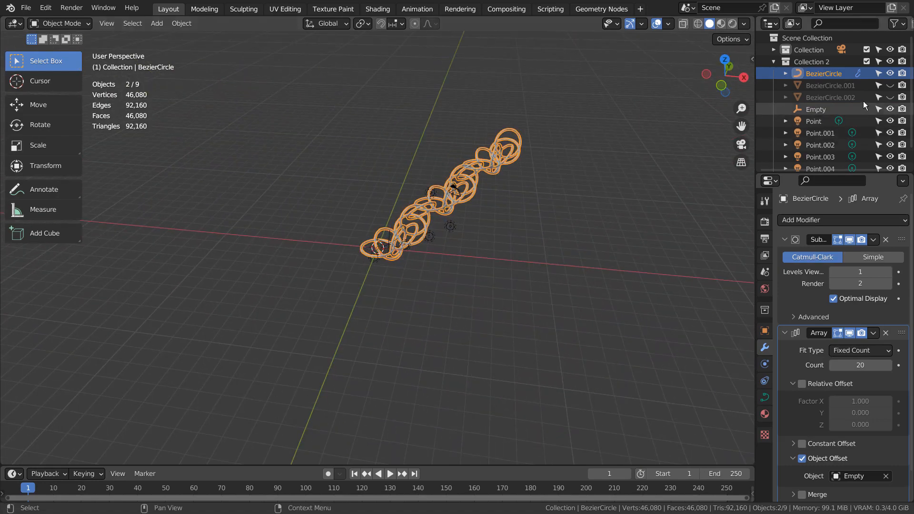
pyautogui.click(890, 85)
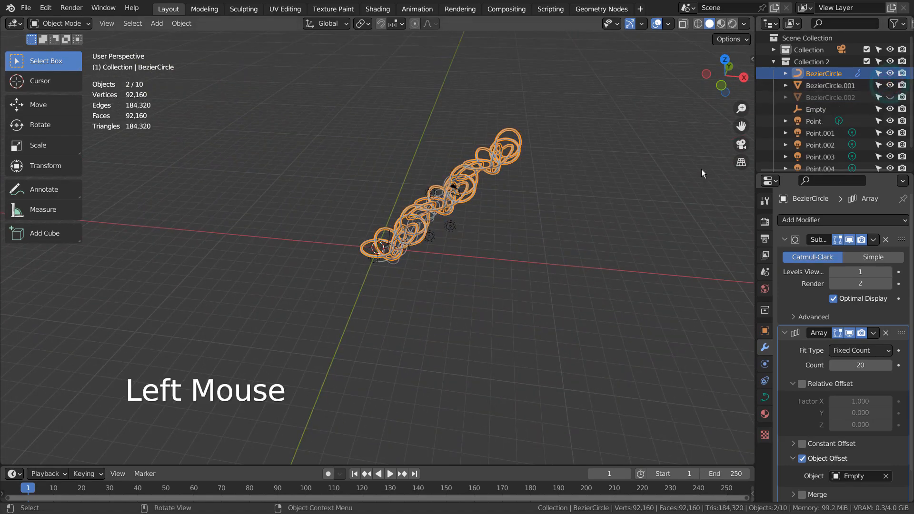
pyautogui.scroll(5, 480, 236)
pyautogui.click(505, 195)
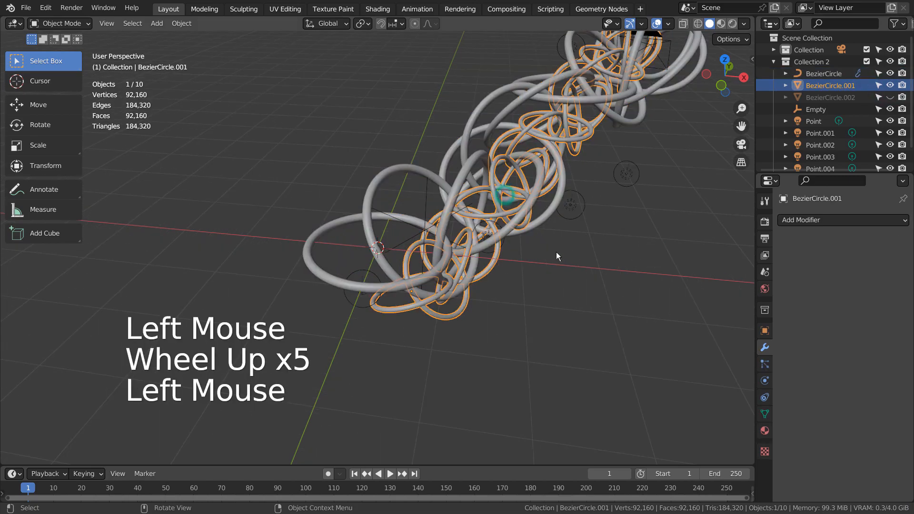
# Step: Try moving the BezierCircle.001 mesh away from the main ring chain, and undo the move
pyautogui.moveTo(556, 252); pyautogui.dragTo(614, 252, button='middle')
pyautogui.press('g')
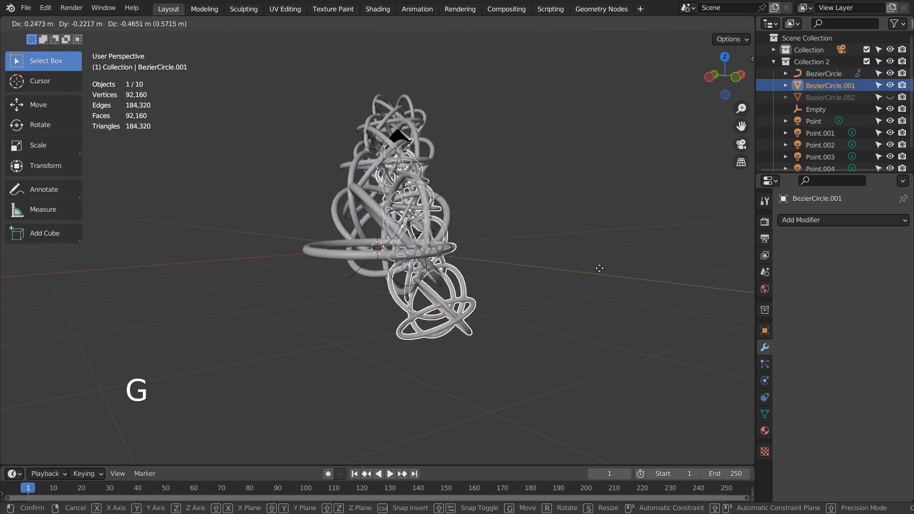
pyautogui.click(480, 231)
pyautogui.hotkey('ctrl', 'z')
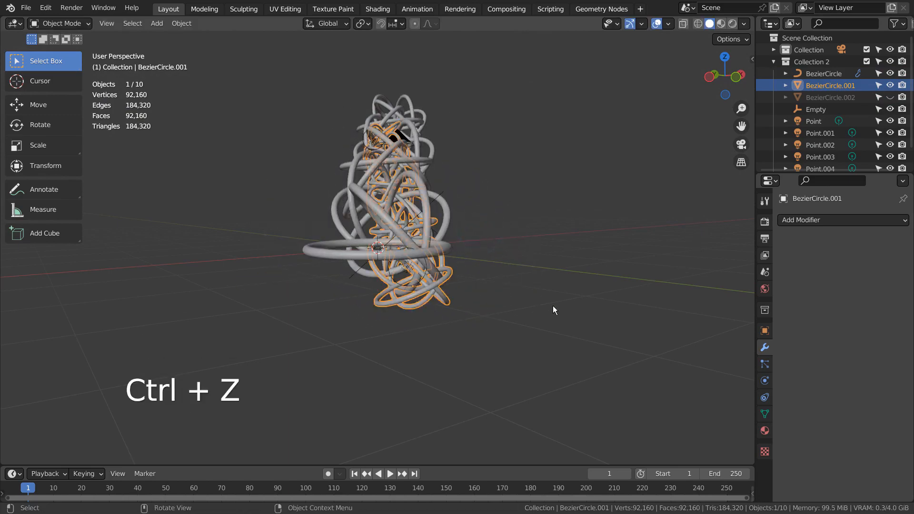
pyautogui.moveTo(553, 306)
pyautogui.mouseDown(button='middle')
pyautogui.moveTo(416, 327)
pyautogui.moveTo(524, 325)
pyautogui.moveTo(561, 295)
pyautogui.mouseUp(button='middle')
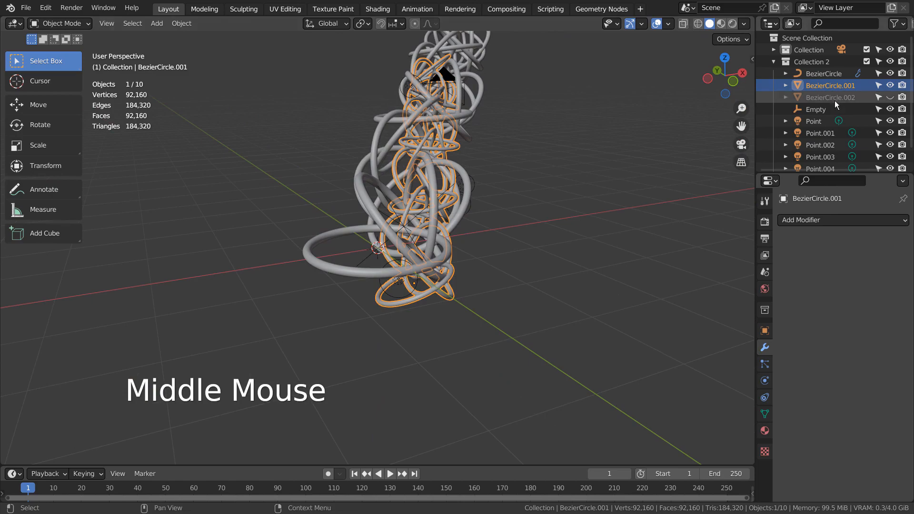
# Step: Make the BezierCircle.002 mesh visible in the viewport
pyautogui.click(891, 98)
pyautogui.moveTo(587, 232)
pyautogui.mouseDown(button='middle')
pyautogui.moveTo(624, 228)
pyautogui.moveTo(621, 238)
pyautogui.moveTo(539, 205)
pyautogui.moveTo(499, 215)
pyautogui.moveTo(617, 225)
pyautogui.moveTo(556, 238)
pyautogui.moveTo(585, 224)
pyautogui.mouseUp(button='middle')
pyautogui.scroll(-2, 841, 116)
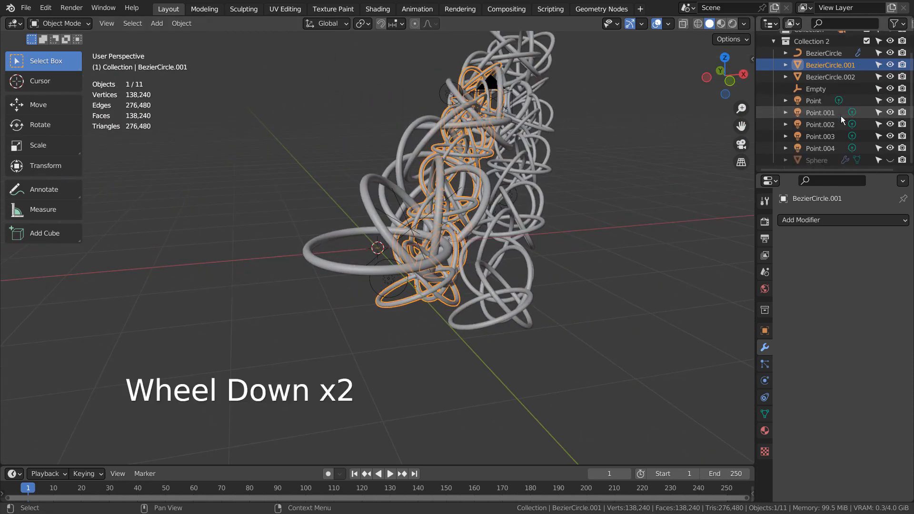
# Step: Select the five point lights from Point to Point.004 in wireframe shading and examine their placement among the rings
pyautogui.click(815, 100)
pyautogui.hotkey('shift', 'z')
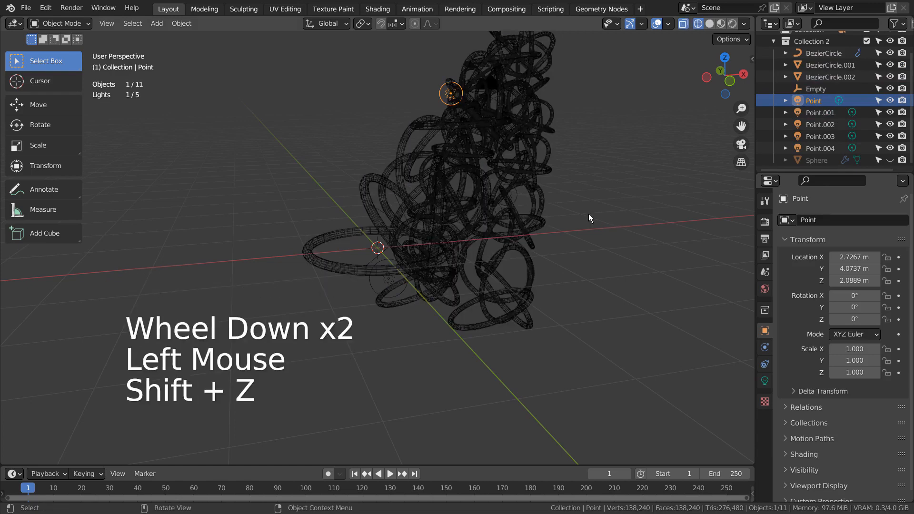
pyautogui.moveTo(590, 217); pyautogui.dragTo(700, 209, button='middle')
pyautogui.keyDown('shift'); pyautogui.click(808, 148); pyautogui.keyUp('shift')
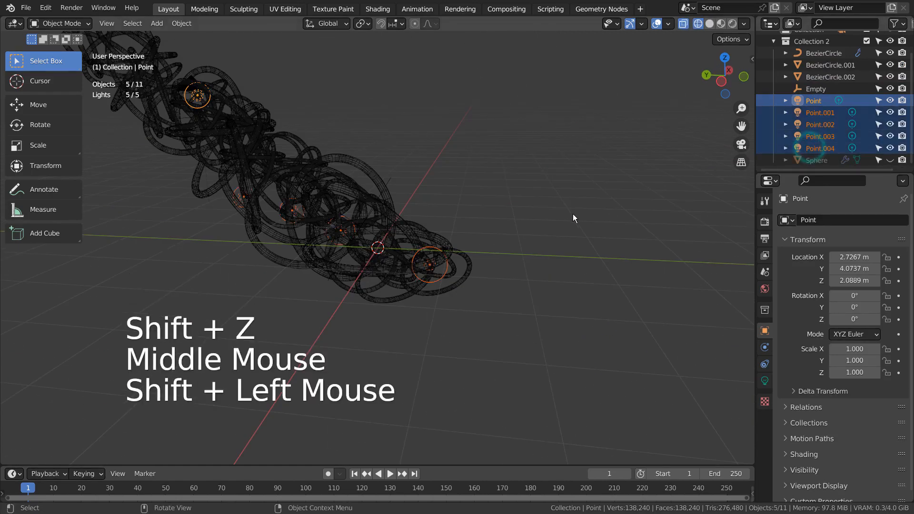
pyautogui.scroll(-2, 571, 215)
pyautogui.moveTo(518, 265); pyautogui.dragTo(429, 109, button='middle')
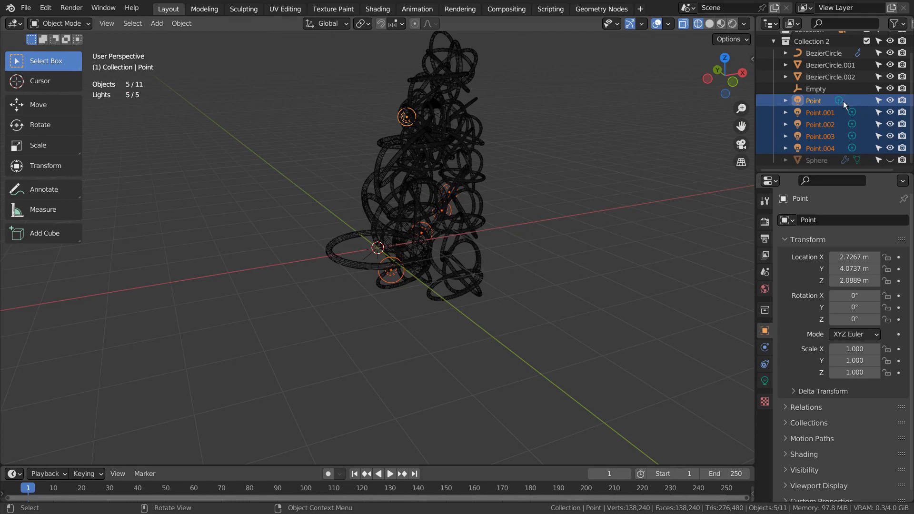
# Step: Compare the materials assigned to BezierCircle, BezierCircle.001 and BezierCircle.002
pyautogui.click(840, 54)
pyautogui.click(766, 415)
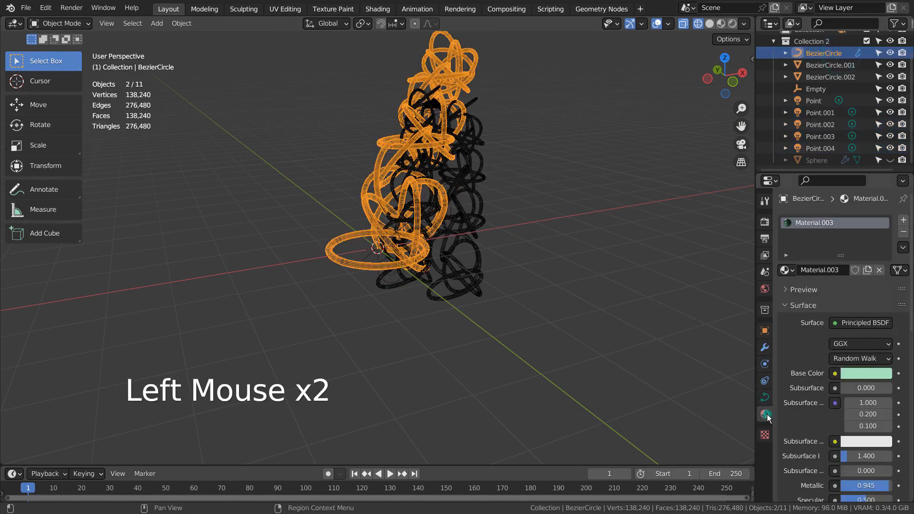
pyautogui.press('ctrl')
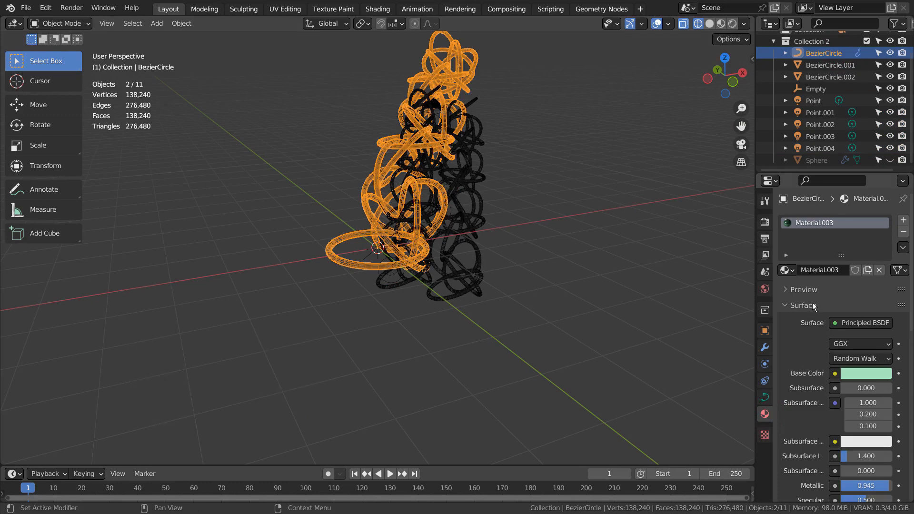
pyautogui.click(819, 65)
pyautogui.click(819, 76)
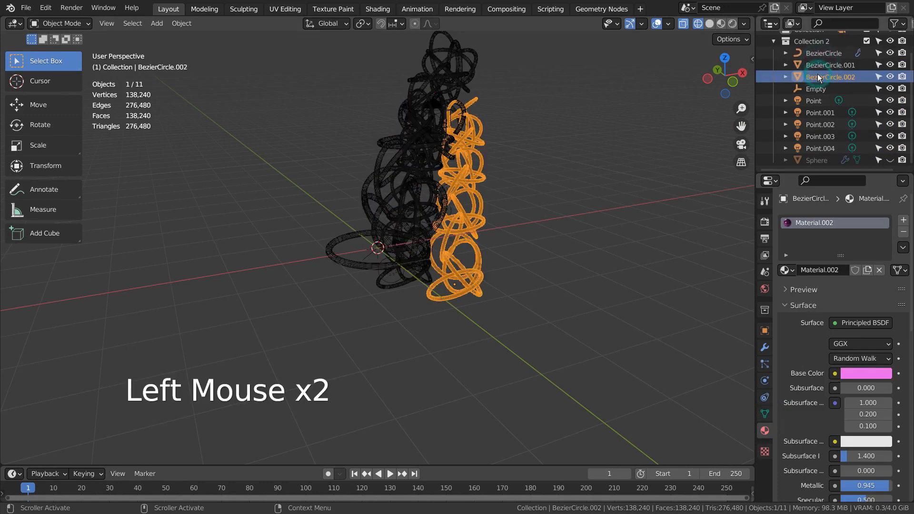
# Step: Select BezierCircle and review its full Principled BSDF material settings in an enlarged properties view
pyautogui.click(819, 54)
pyautogui.hotkey('ctrl', 'space')
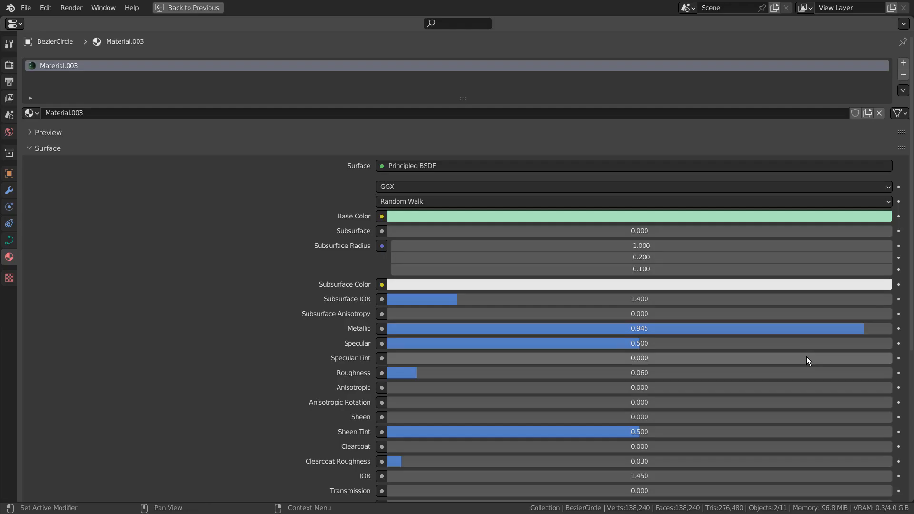
pyautogui.scroll(-5, 803, 350)
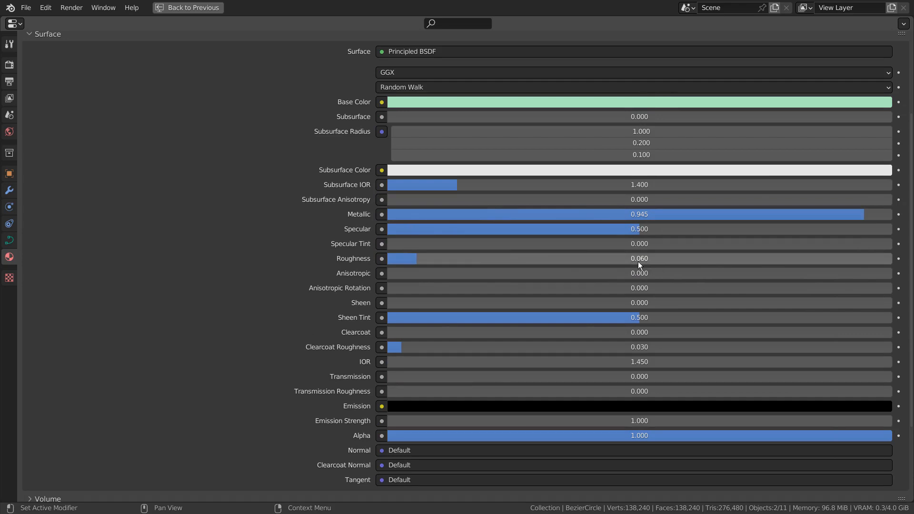
pyautogui.hotkey('ctrl', 'space')
# Step: Select BezierCircle.001 and review its Principled BSDF material settings in an enlarged properties view
pyautogui.click(829, 64)
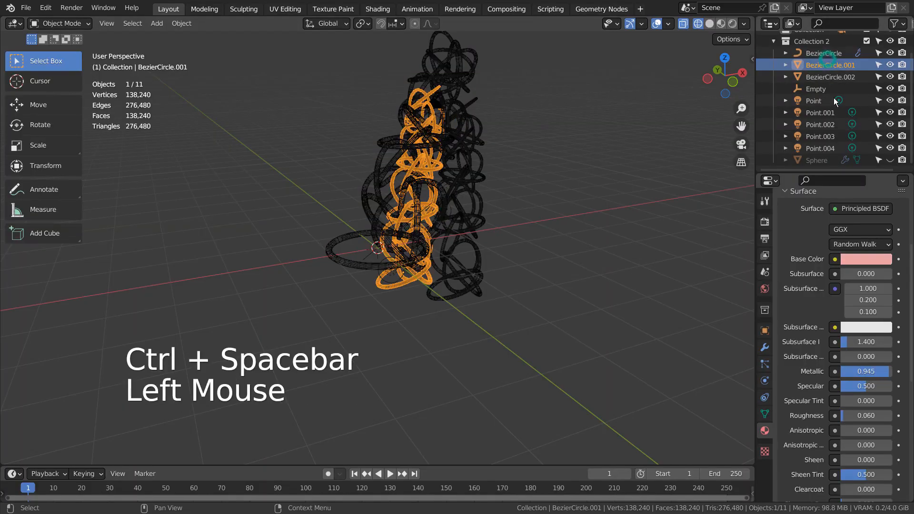
pyautogui.hotkey('ctrl', 'space')
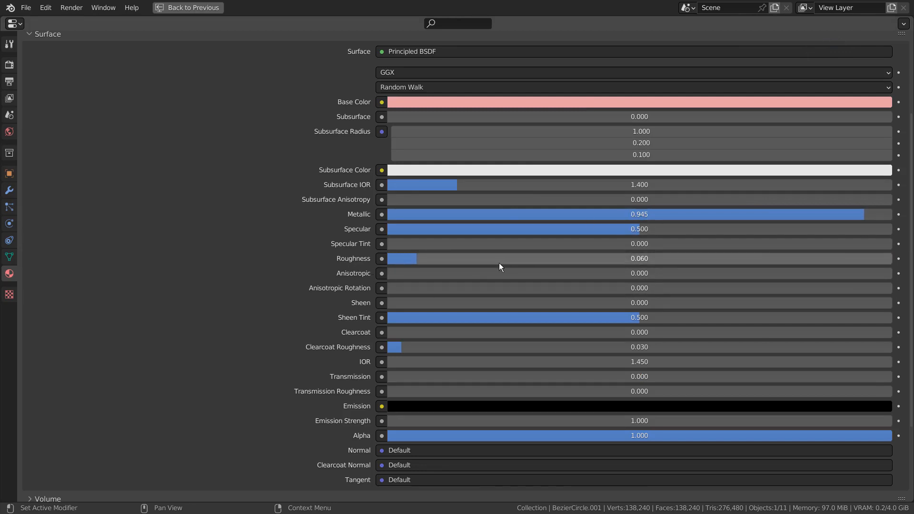
pyautogui.hotkey('ctrl', 'space')
# Step: Review the Principled BSDF material settings of BezierCircle.002 in an enlarged properties view, and deselect the object
pyautogui.click(830, 76)
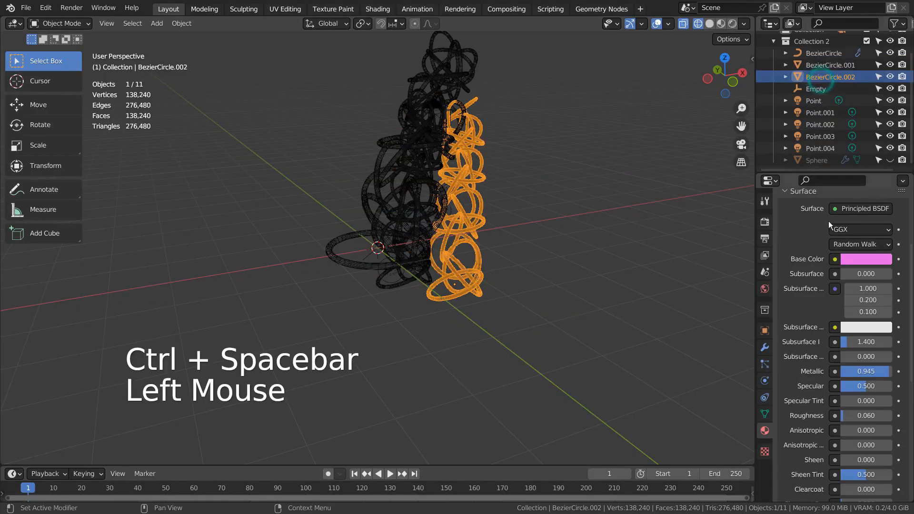
pyautogui.hotkey('ctrl', 'space')
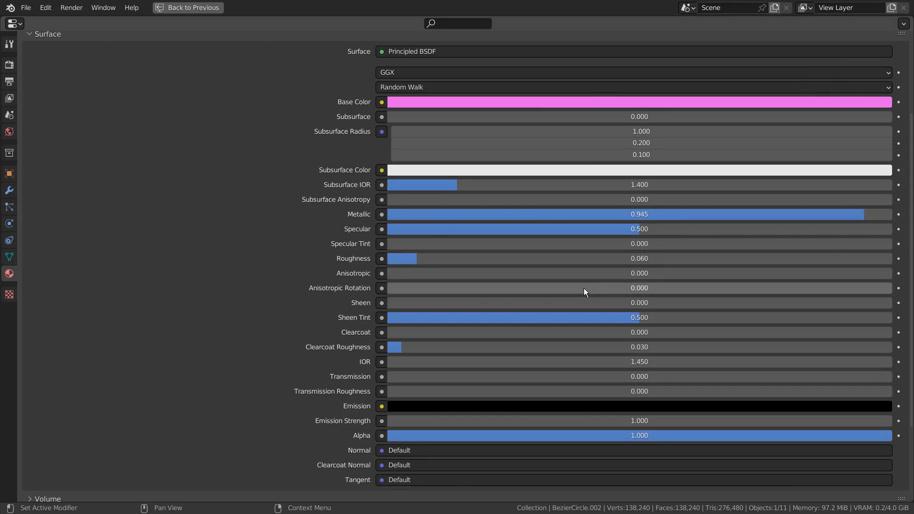
pyautogui.hotkey('ctrl', 'space')
pyautogui.click(619, 281)
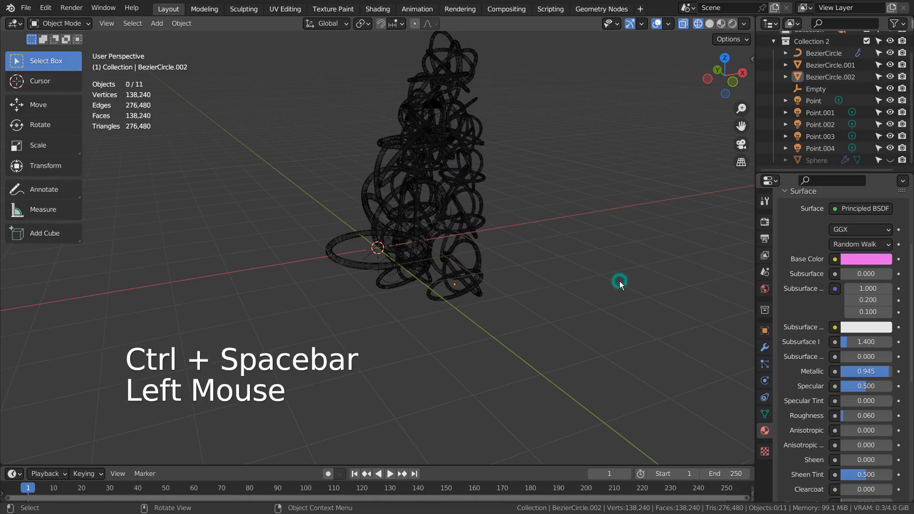
# Step: Make the Sphere around the scene visible in the viewport and check the scene through the camera in solid shading
pyautogui.click(891, 160)
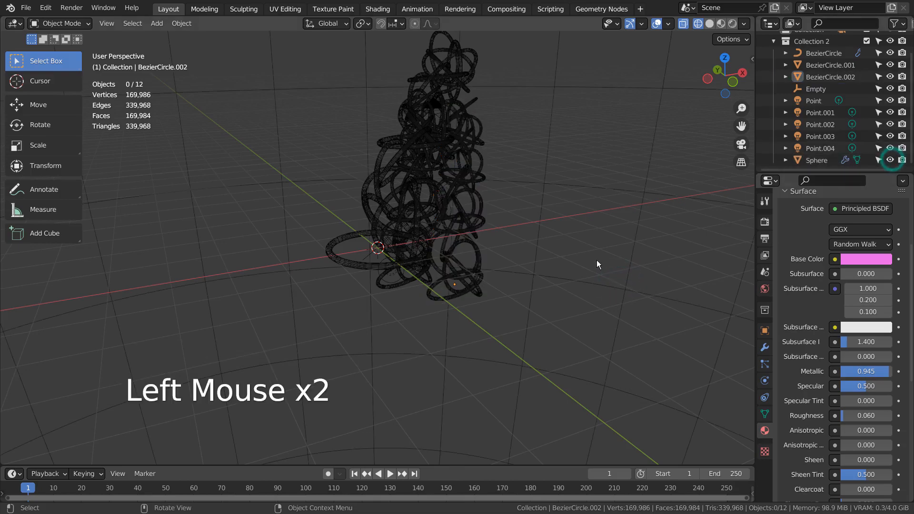
pyautogui.moveTo(597, 260)
pyautogui.mouseDown(button='middle')
pyautogui.moveTo(551, 279)
pyautogui.moveTo(604, 273)
pyautogui.moveTo(537, 261)
pyautogui.mouseUp(button='middle')
pyautogui.hotkey('shift', 'z')
pyautogui.press('KP_0')
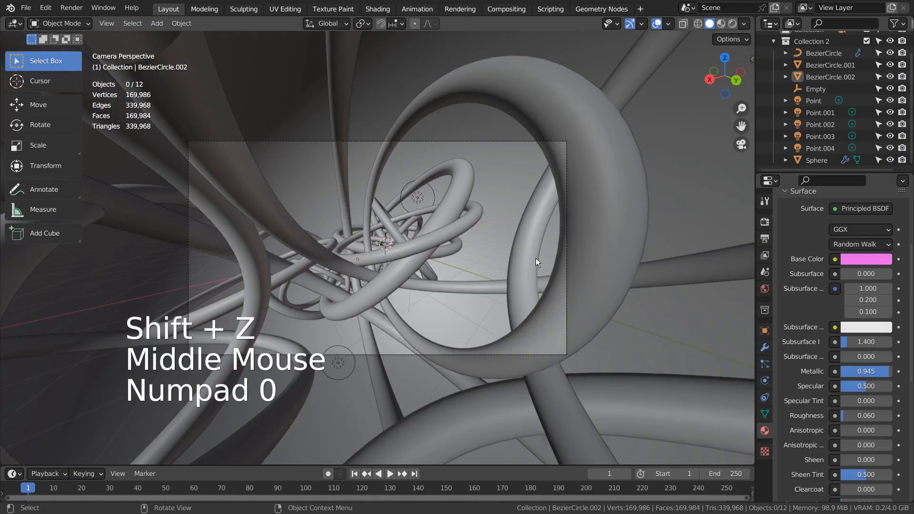
pyautogui.press('KP_0')
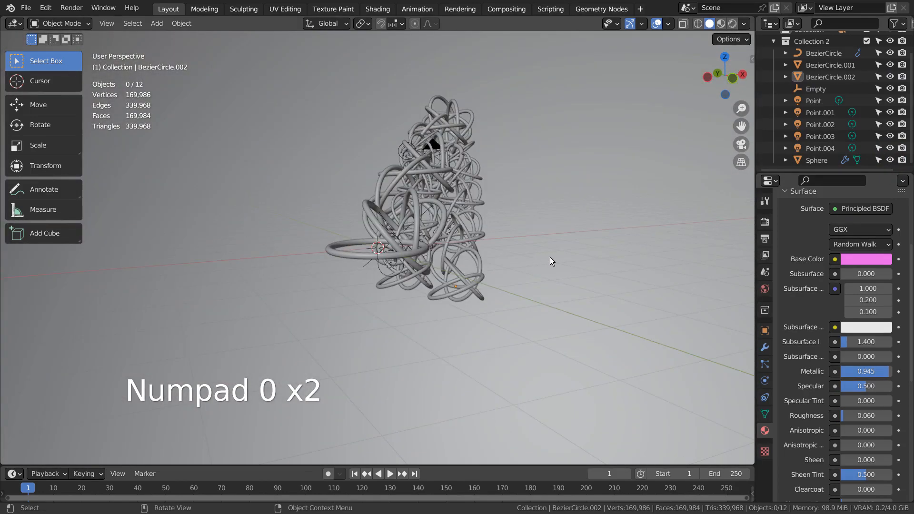
# Step: Switch the viewport to wireframe shading and select the Camera object
pyautogui.hotkey('shift', 'z')
pyautogui.moveTo(550, 258); pyautogui.dragTo(825, 118, button='middle')
pyautogui.scroll(-2, 831, 106)
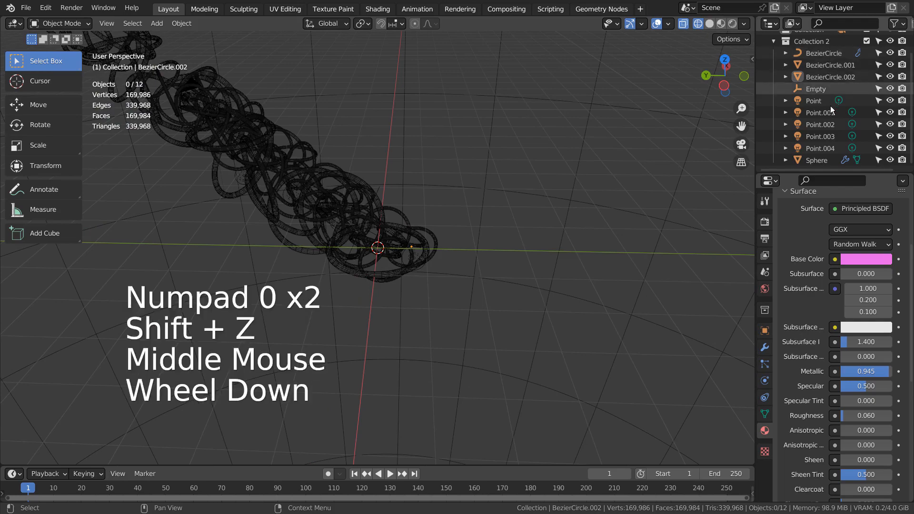
pyautogui.scroll(2, 830, 105)
pyautogui.click(804, 58)
pyautogui.click(804, 62)
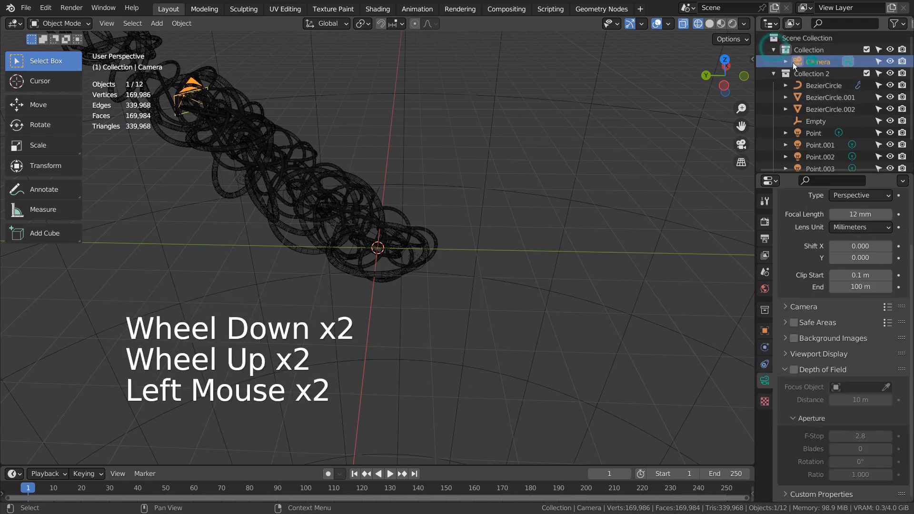
# Step: Examine the camera's placement inside the tangled rings and return to the camera view with rendered shading
pyautogui.keyDown('shift'); pyautogui.moveTo(407, 150); pyautogui.dragTo(615, 239, button='middle'); pyautogui.keyUp('shift')
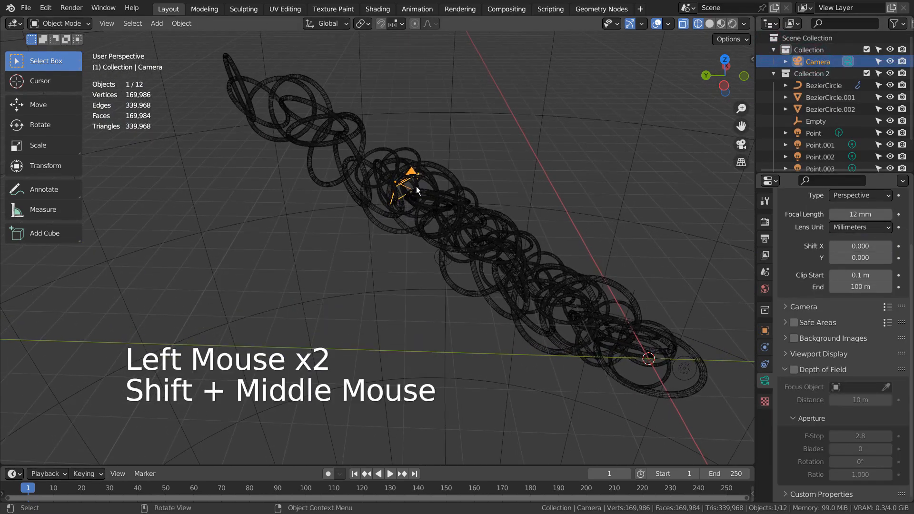
pyautogui.moveTo(416, 187); pyautogui.dragTo(410, 315, button='middle')
pyautogui.scroll(2, 353, 333)
pyautogui.keyDown('shift'); pyautogui.moveTo(353, 333); pyautogui.dragTo(522, 304, button='middle'); pyautogui.keyUp('shift')
pyautogui.press('KP_0')
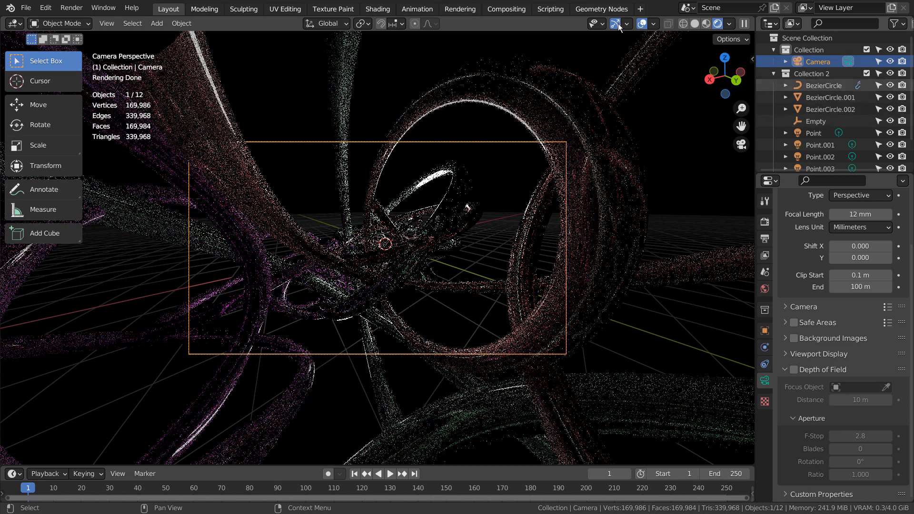
# Step: Review the compositing node tree, including the Fog Glow Glare node and the White Level colour of the RGB Curves node
pyautogui.click(506, 9)
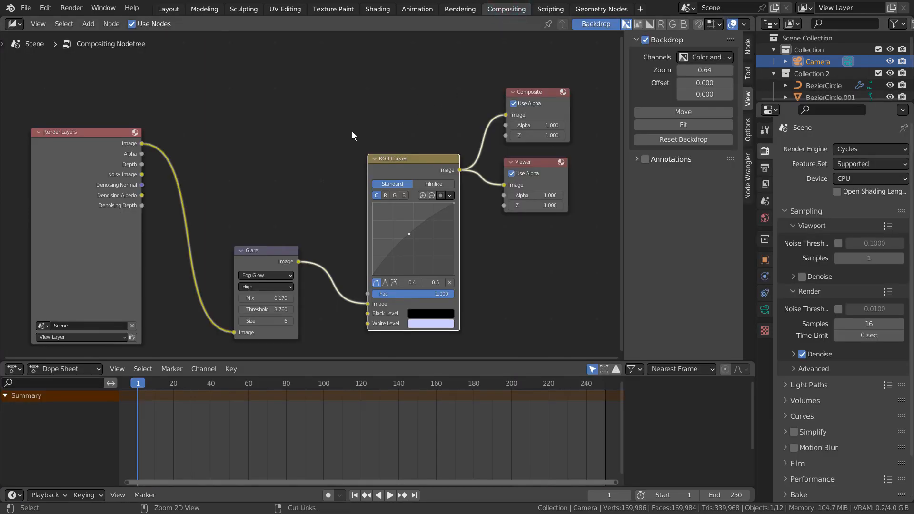
pyautogui.hotkey('ctrl', 'space')
pyautogui.press('n')
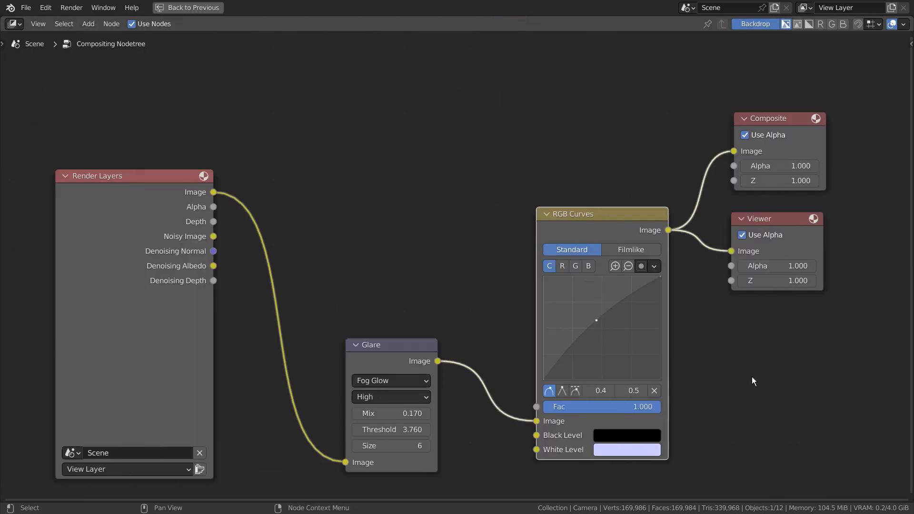
pyautogui.moveTo(753, 378); pyautogui.dragTo(745, 328, button='middle')
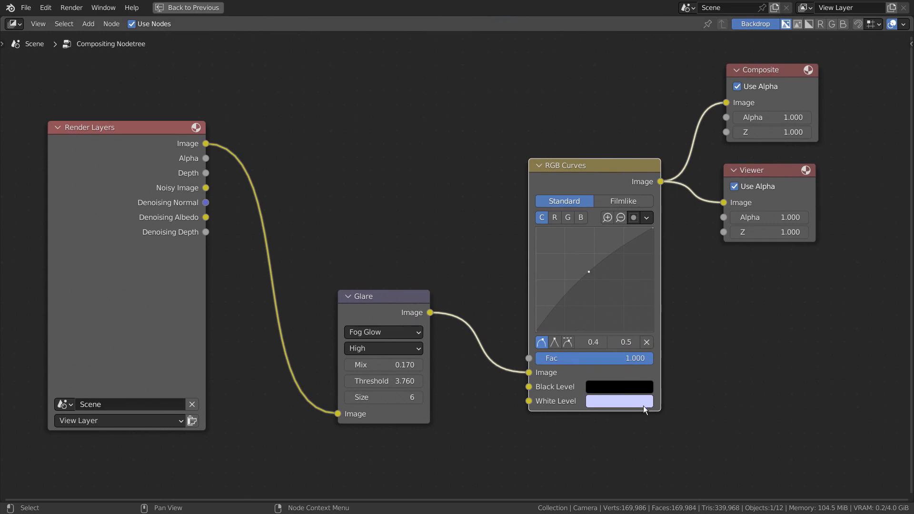
pyautogui.click(613, 403)
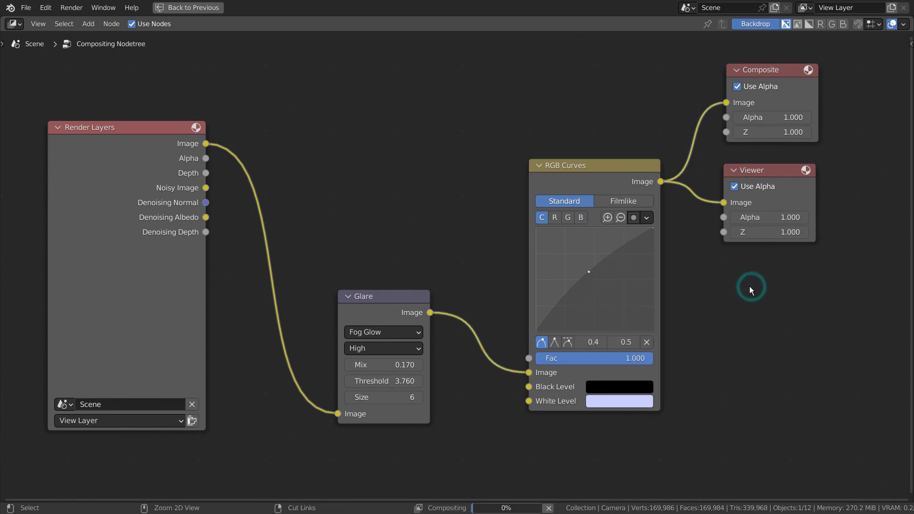
pyautogui.hotkey('ctrl', 'space')
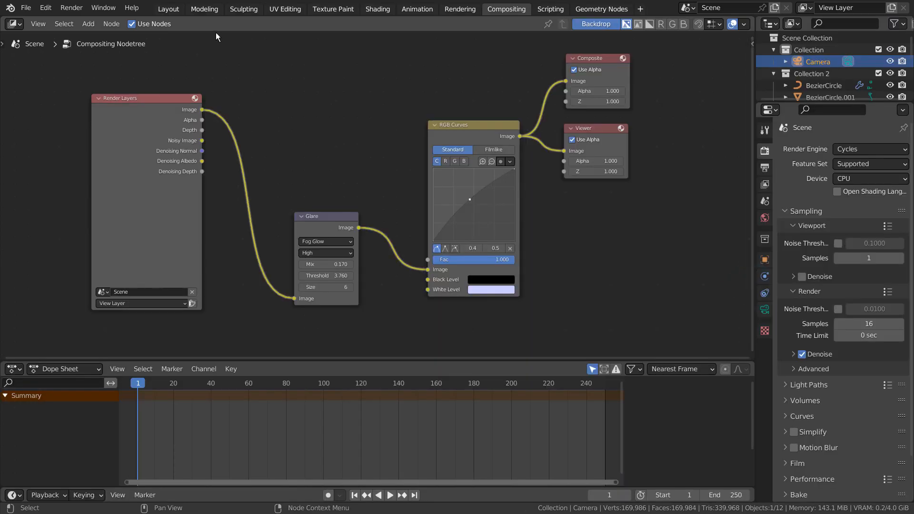
# Step: Return to the Layout workspace and review the scene's Cycles sampling, film and color management settings in an enlarged view
pyautogui.click(177, 10)
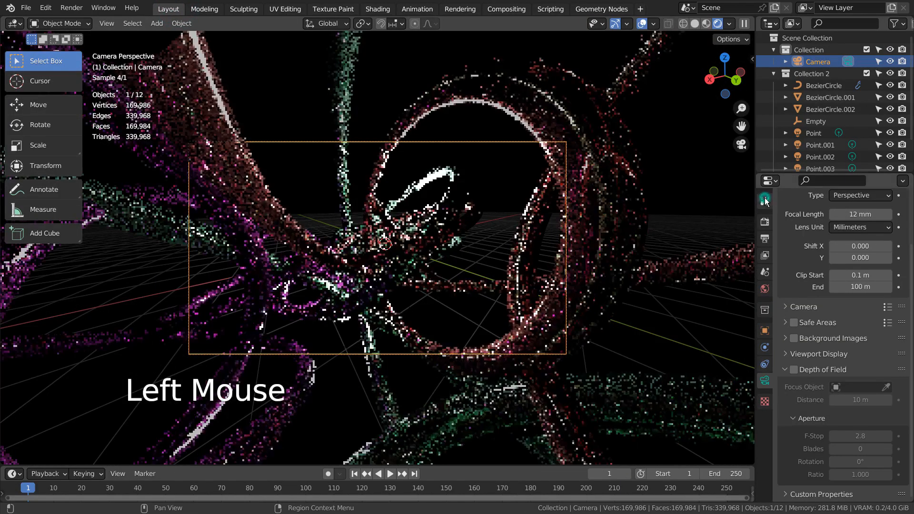
pyautogui.click(765, 201)
pyautogui.click(765, 222)
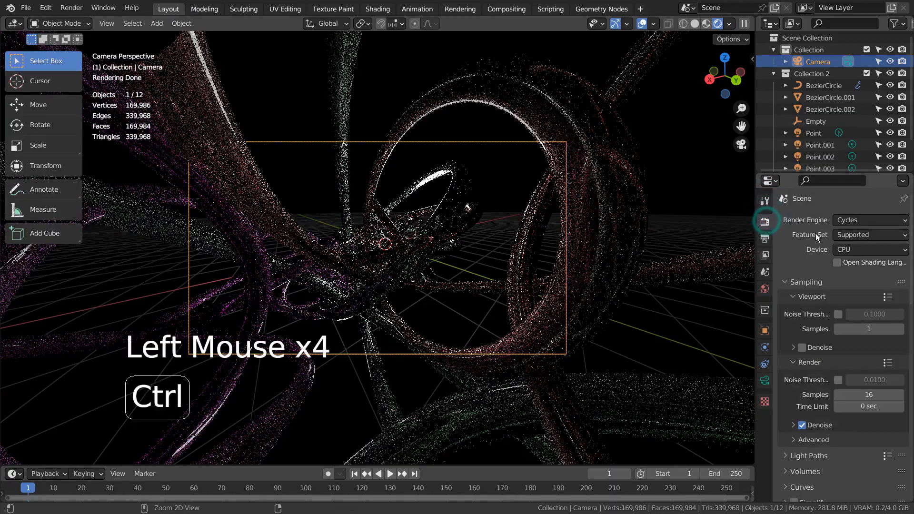
pyautogui.hotkey('ctrl', 'space')
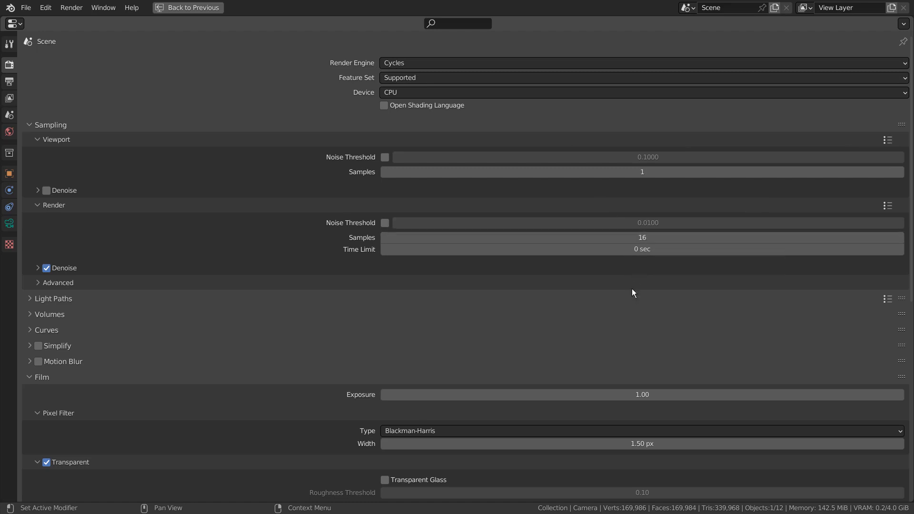
pyautogui.scroll(-18, 633, 289)
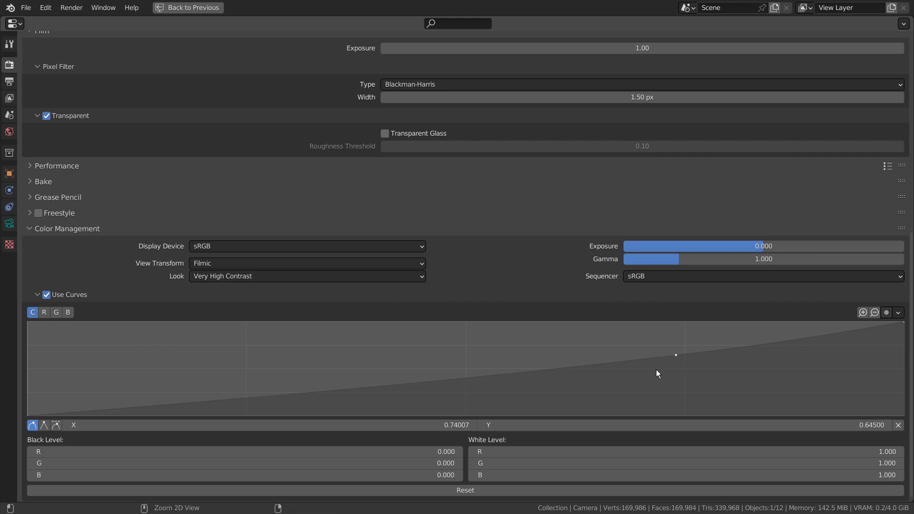
# Step: Restore the normal layout and examine the Color Management curve alongside the rendered camera view
pyautogui.hotkey('ctrl', 'space')
pyautogui.scroll(-3, 865, 384)
pyautogui.scroll(-2, 865, 382)
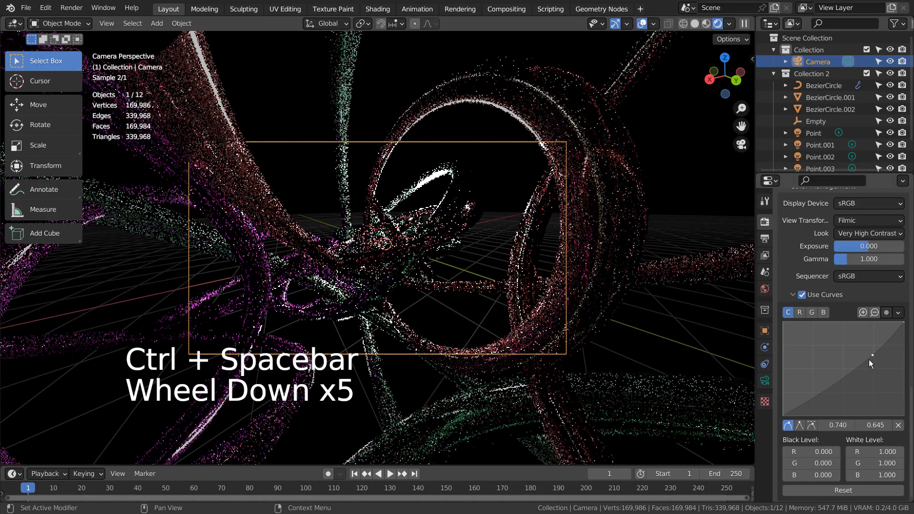